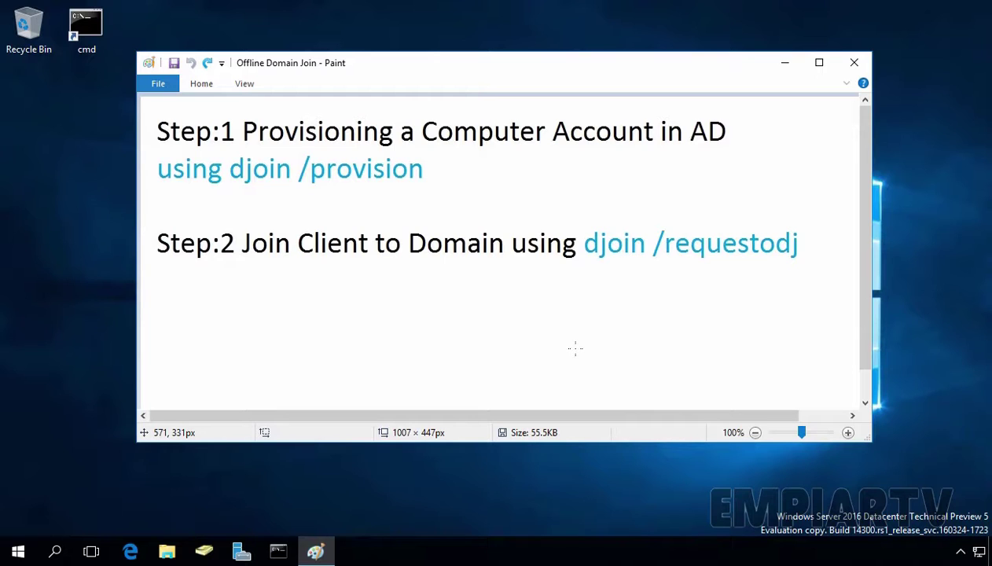
- Provision lab-cli01 in the empiartv domain with djoin, saving the blob to Desktop\win10blob.txt
double_click(84, 32)
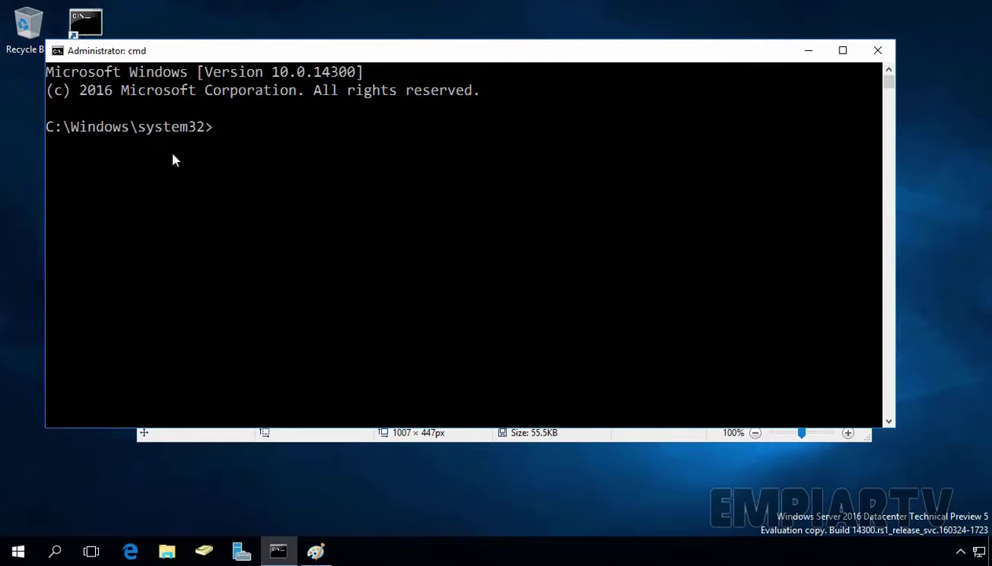
type("djoin /prov")
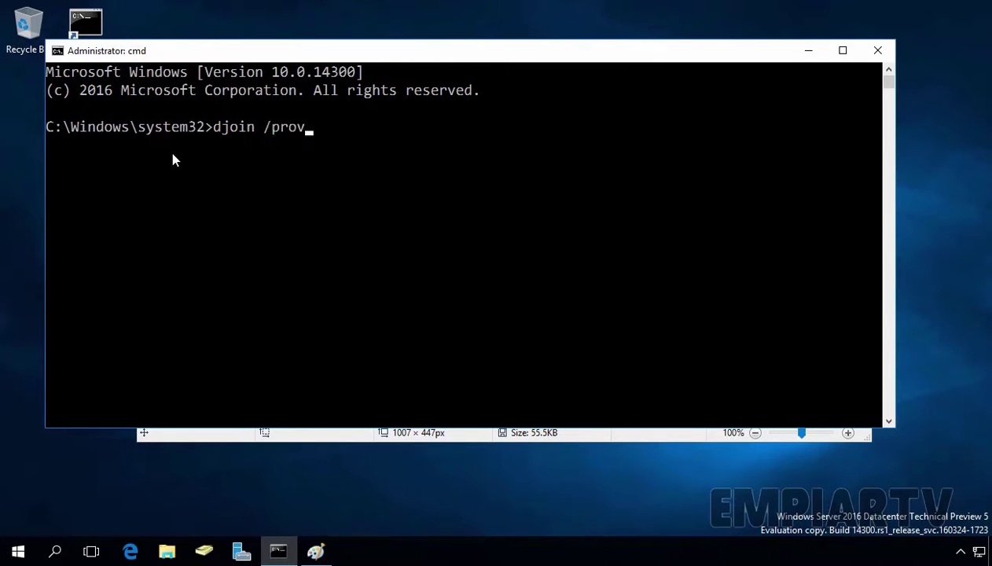
type("ision /domain")
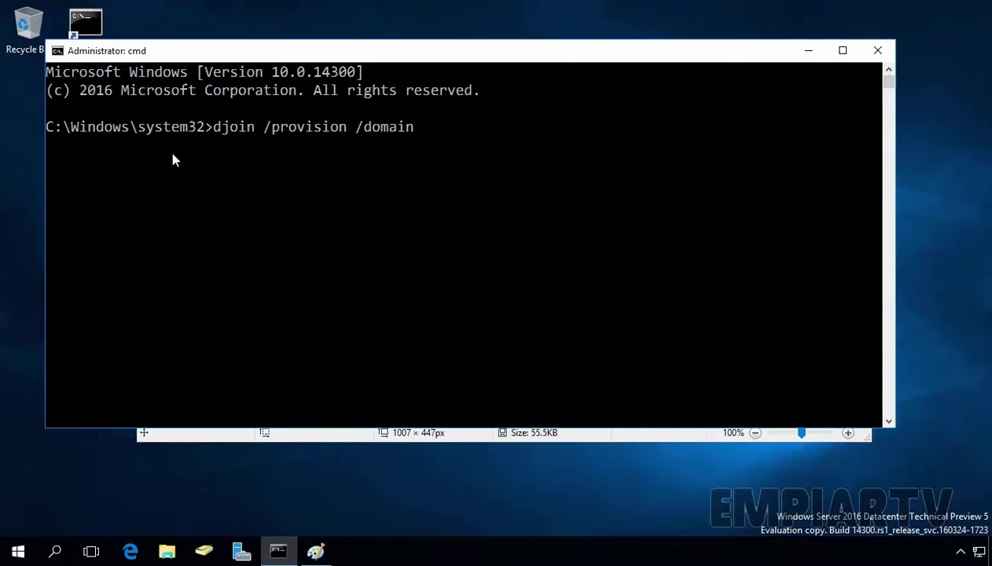
type(" empiart")
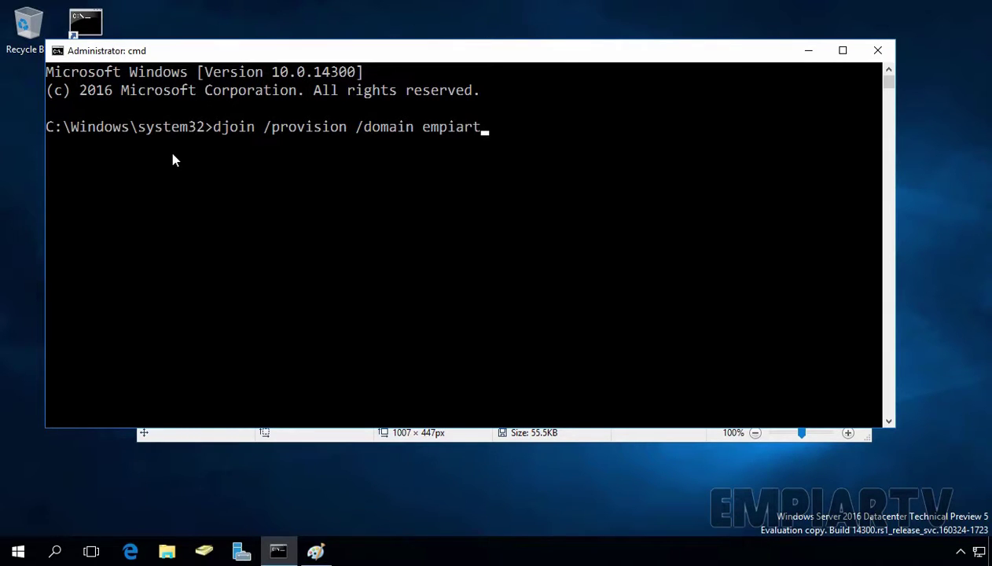
type("v /machine ")
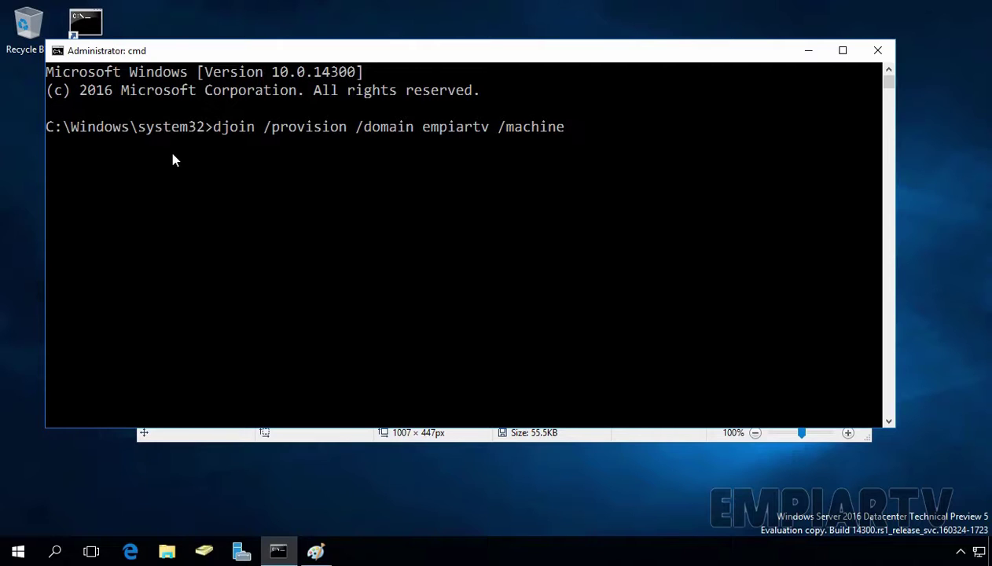
type("lab-cli01 /sa")
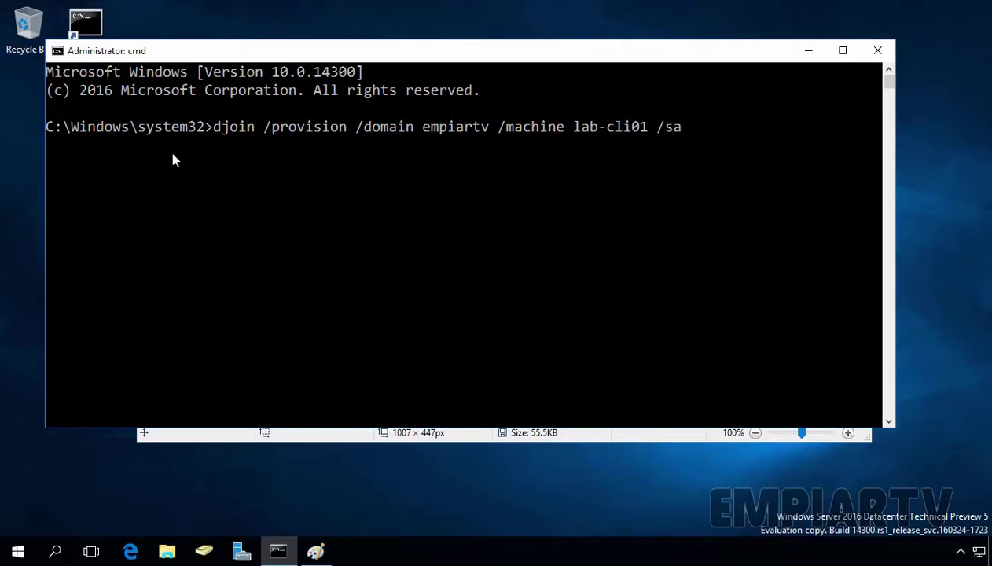
type("vefile c:\\users\\admi")
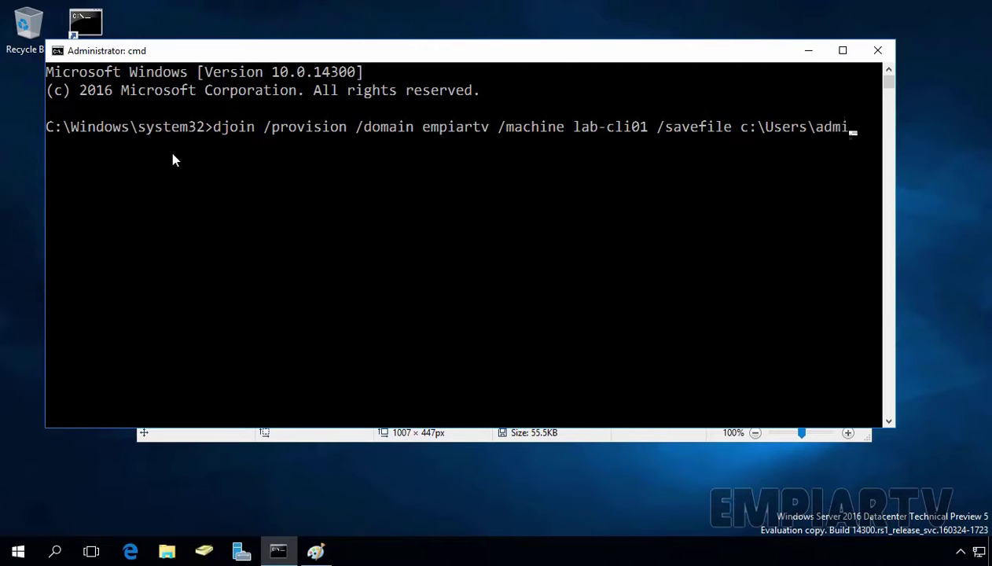
key("Tab")
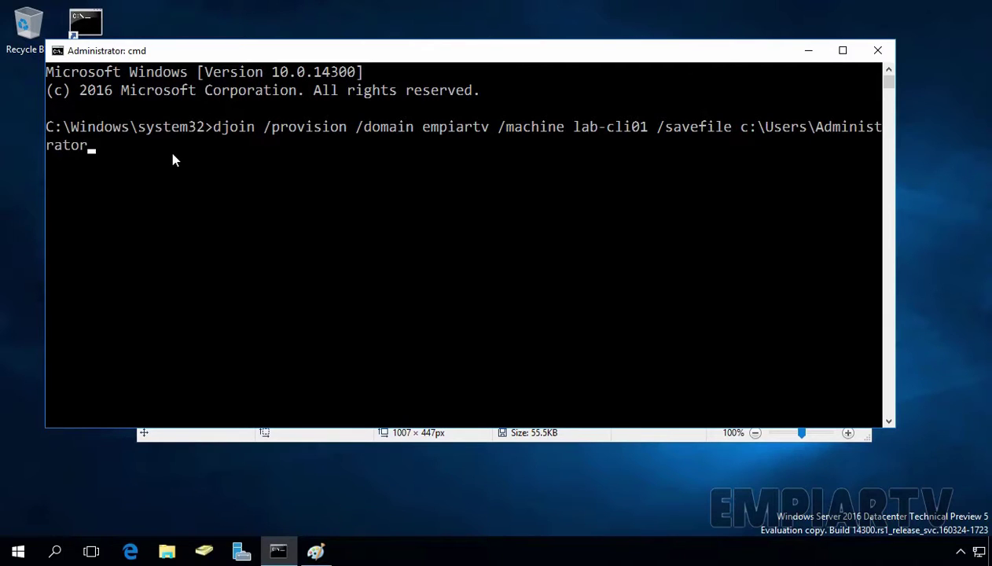
type("\\desk")
key("Tab")
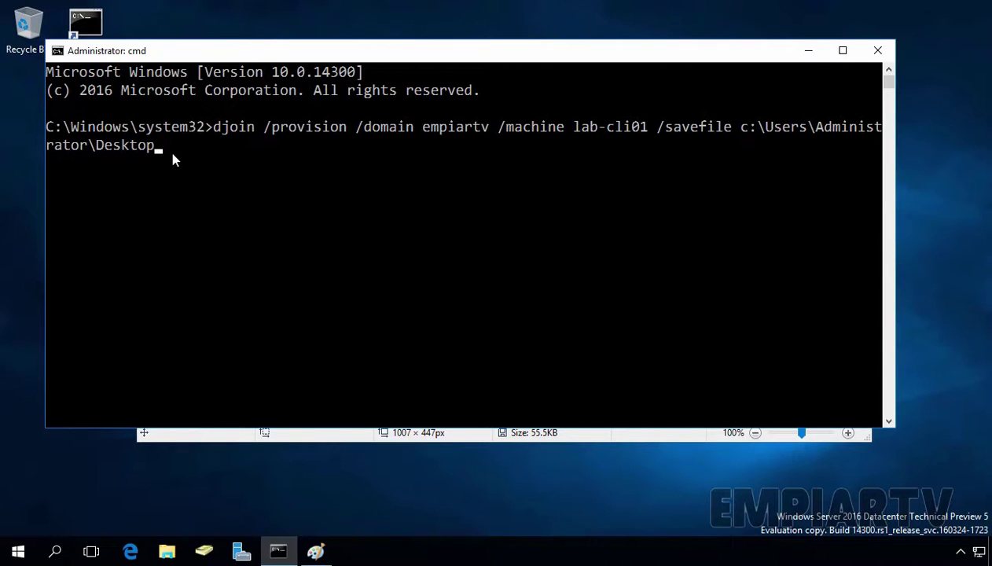
type("\\win10blob.txt")
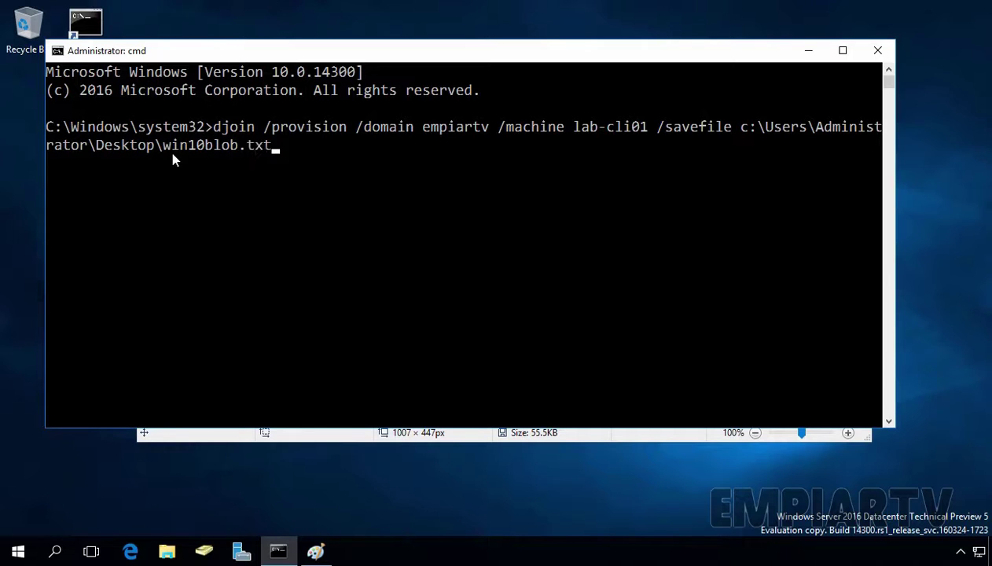
key("Return")
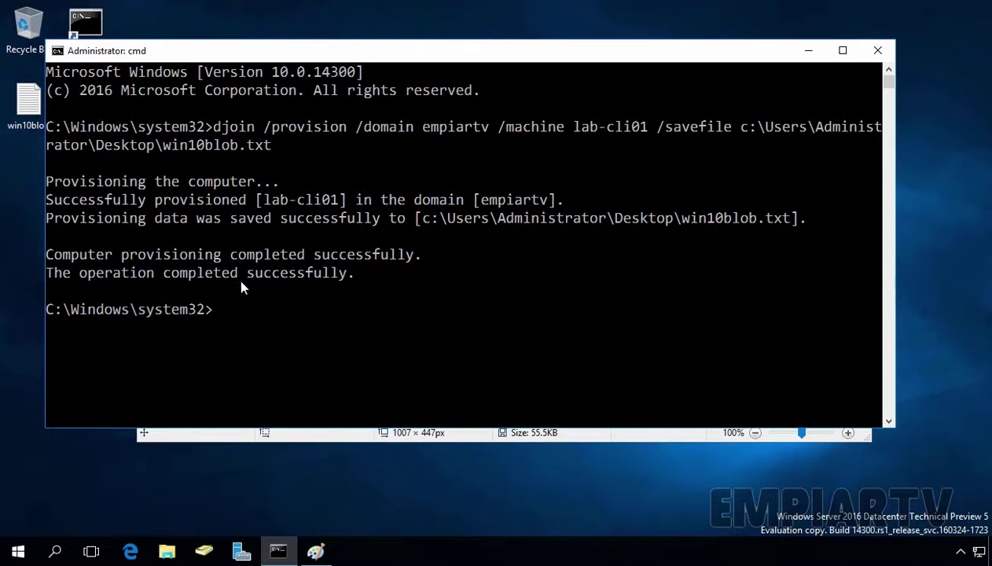
- Confirm LAB-CLI01 appears in empiartv.lab's Computers container, then minimize ADUC and Command Prompt
left_click(206, 554)
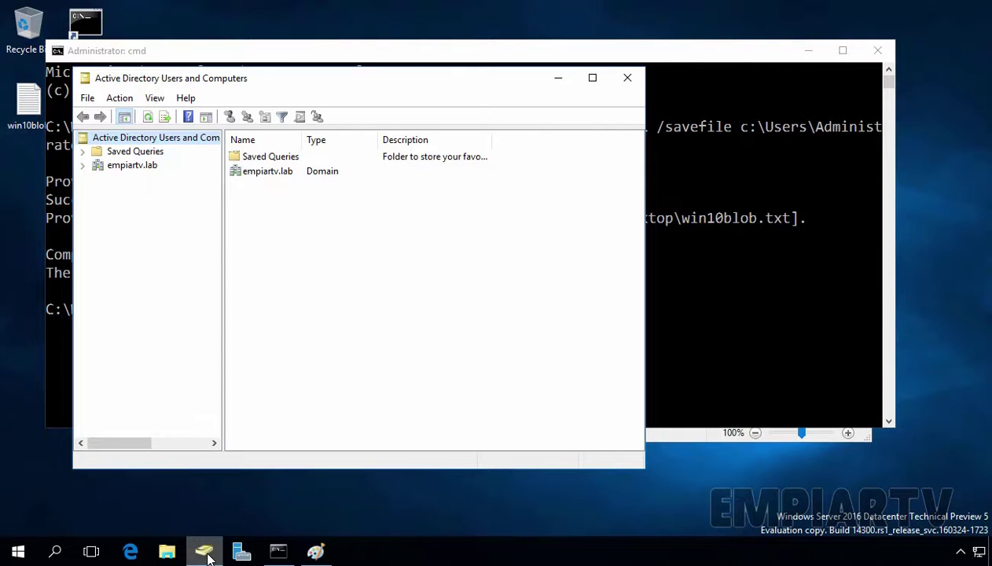
left_click(144, 168)
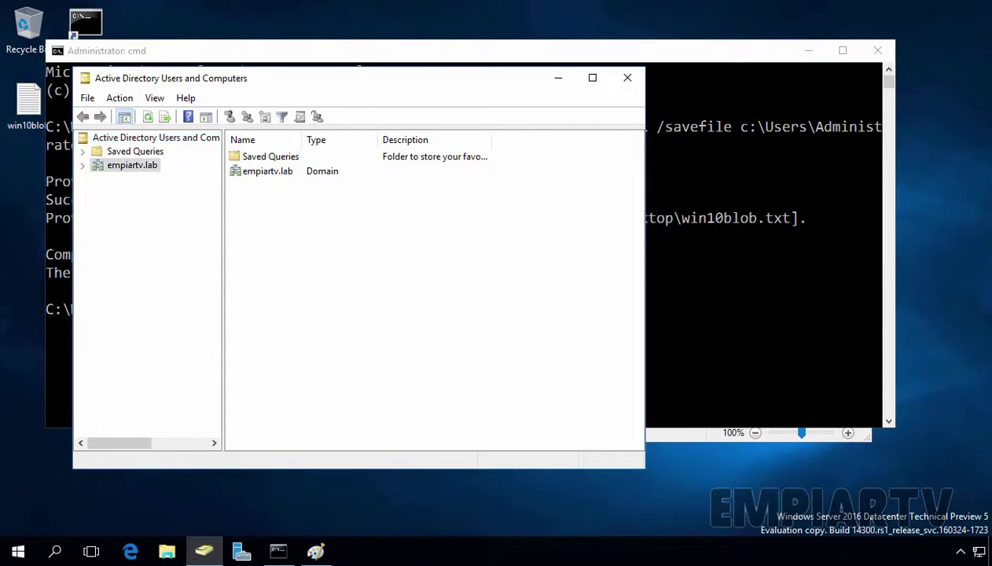
double_click(141, 166)
left_click(141, 192)
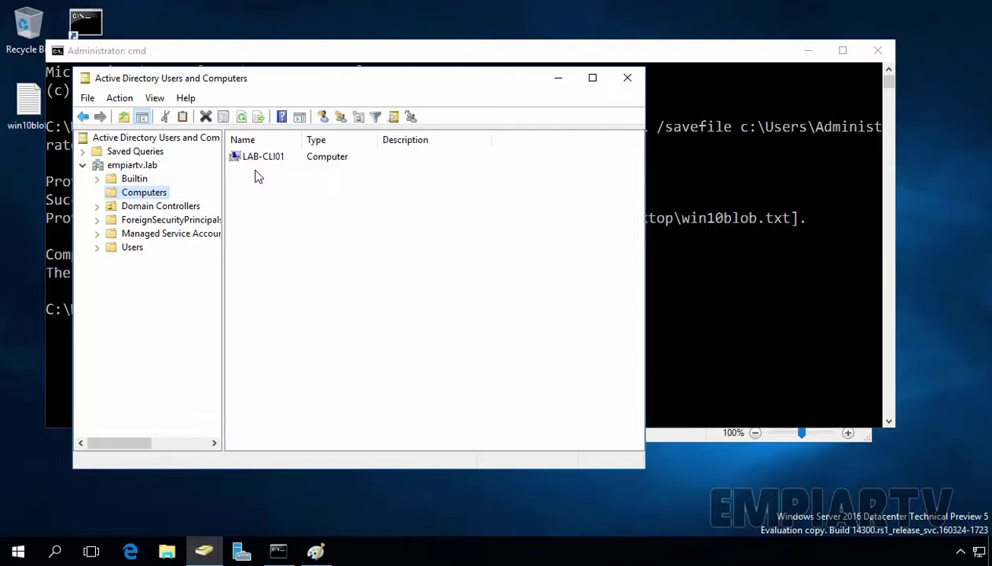
left_click(558, 79)
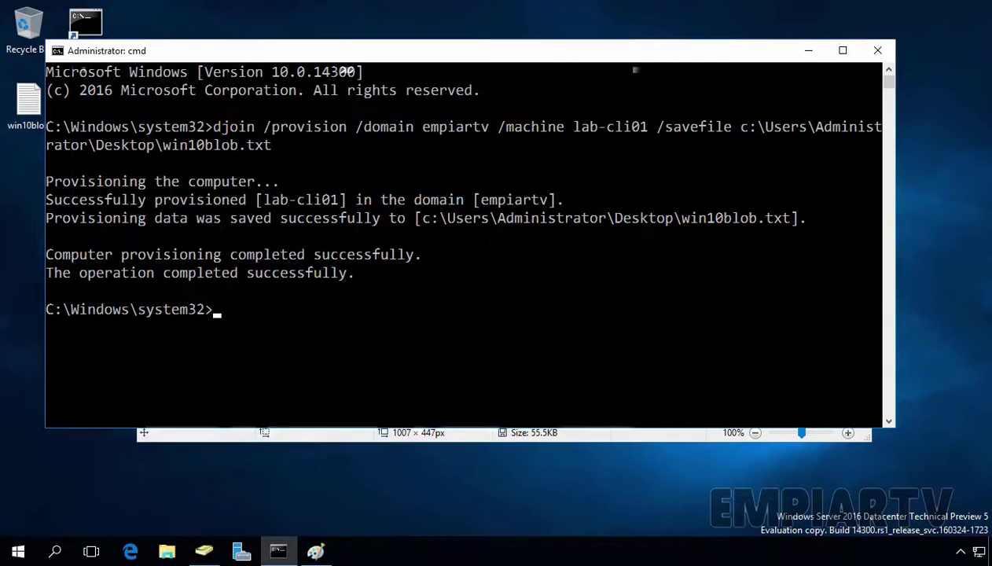
left_click(809, 52)
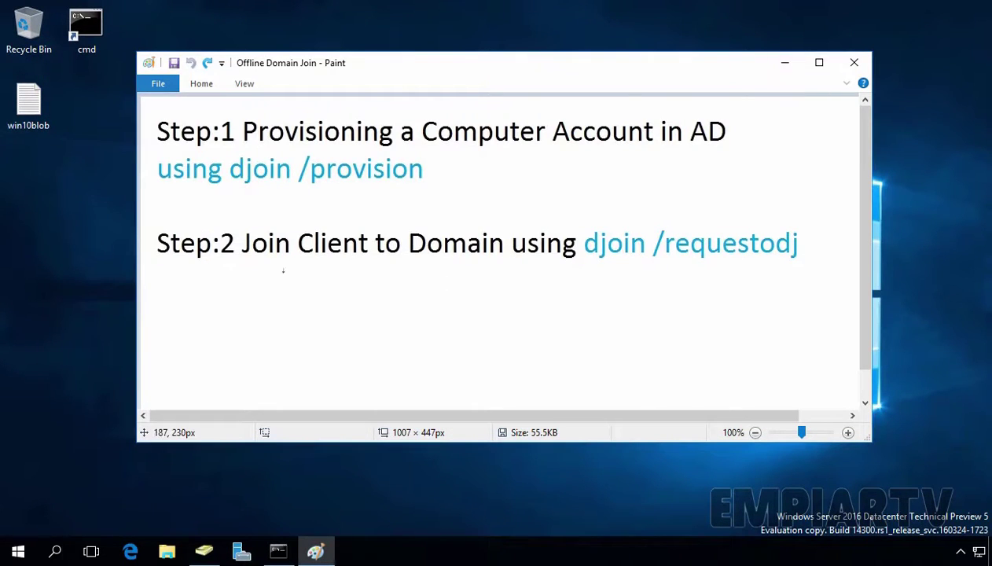
- Underline the 'Step:2 Join Client to Domain using' line and select the win10blob file
left_click_drag(168, 265, 568, 267)
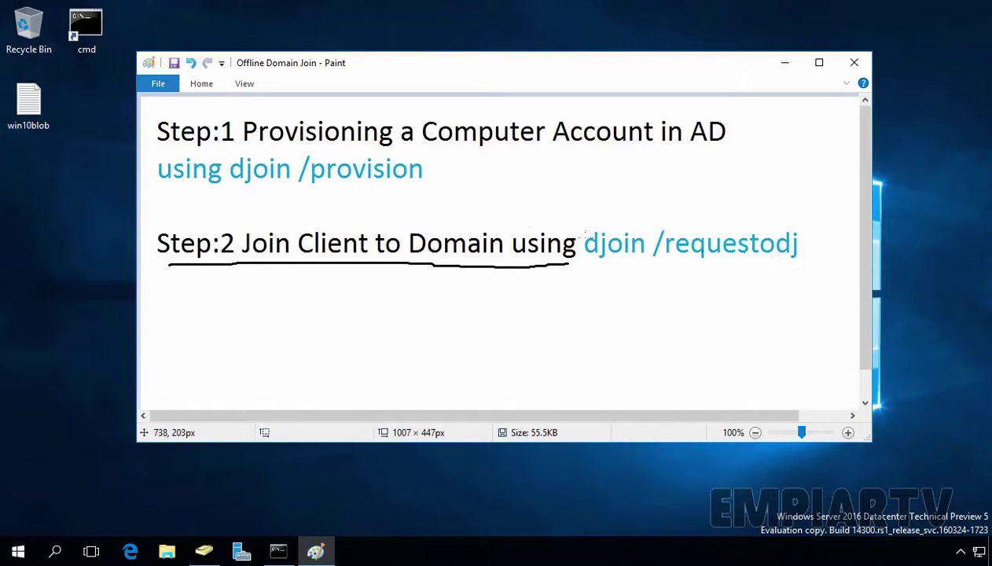
left_click(30, 108)
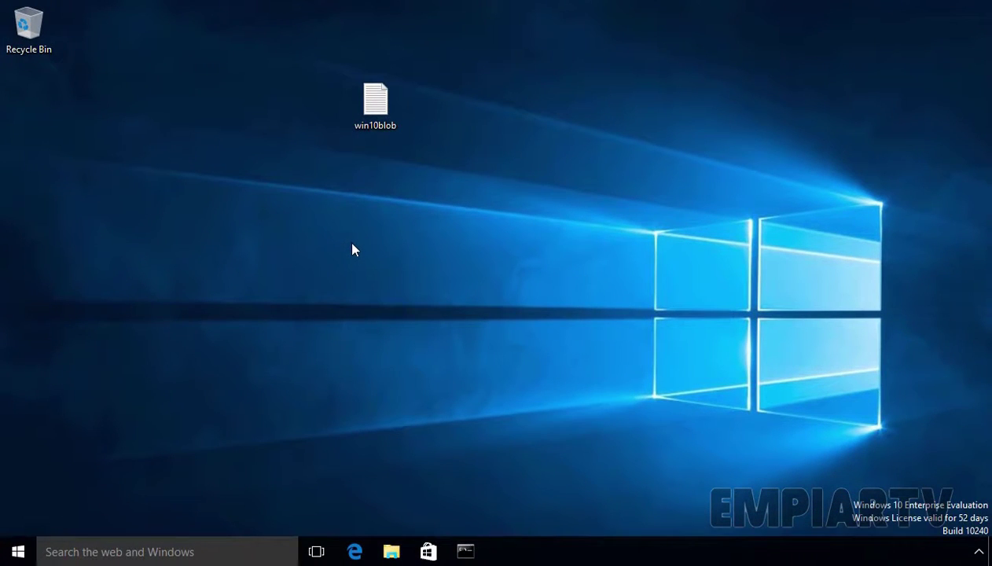
- Check that the System page shows LAB-CLI01 in WORKGROUP, close it, and launch Command Prompt (Admin)
left_click_drag(523, 279, 309, 70)
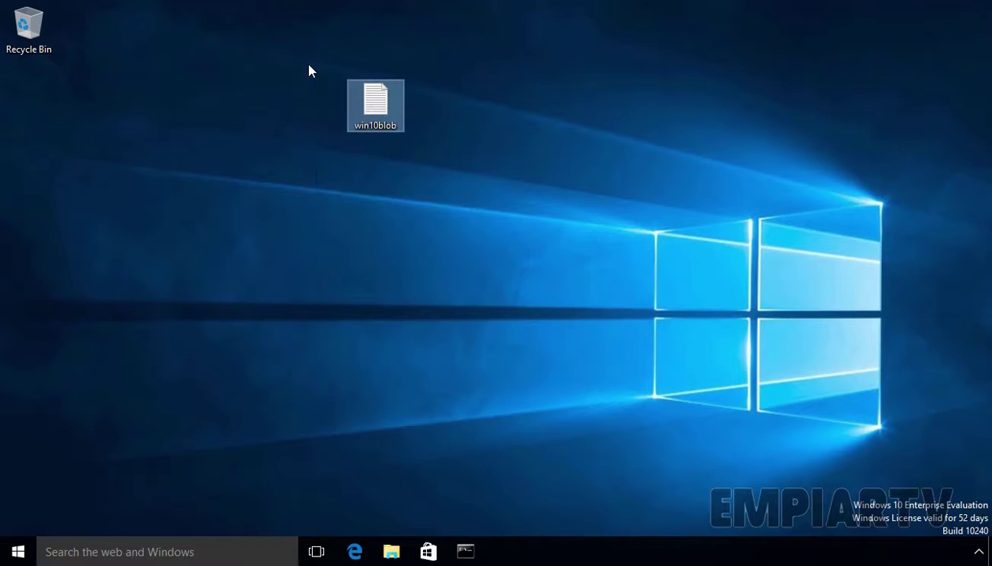
left_click(204, 337)
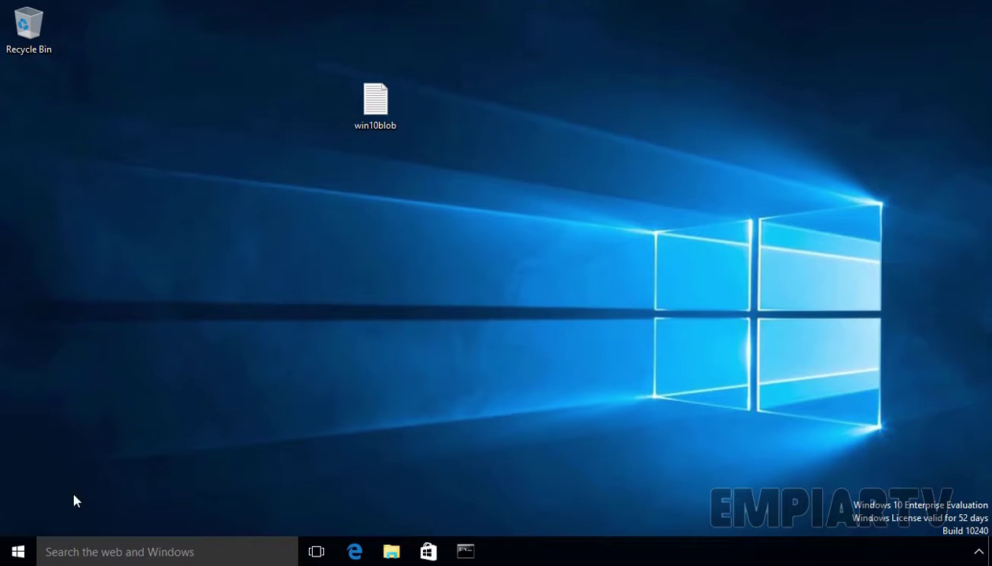
right_click(17, 551)
left_click(43, 306)
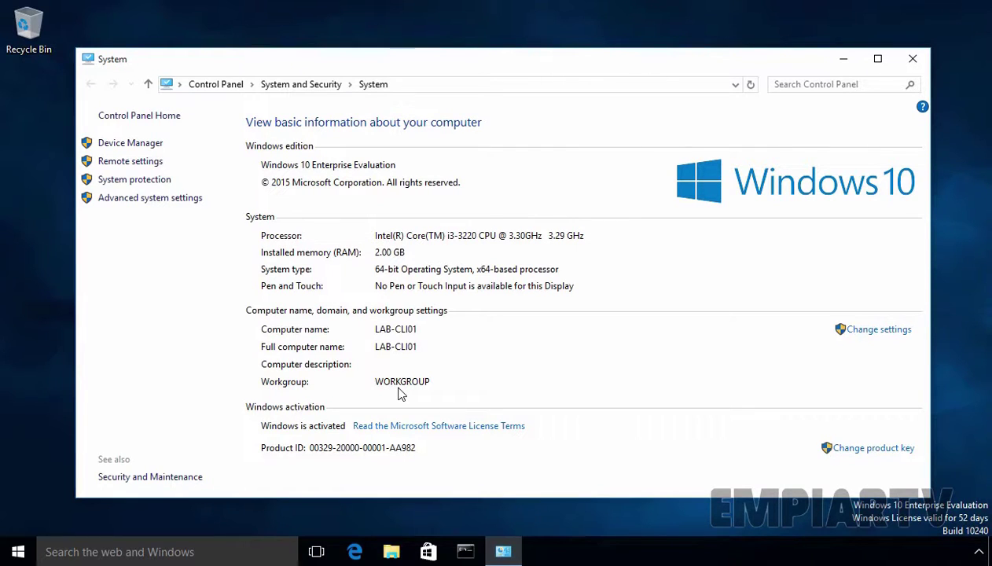
left_click(912, 59)
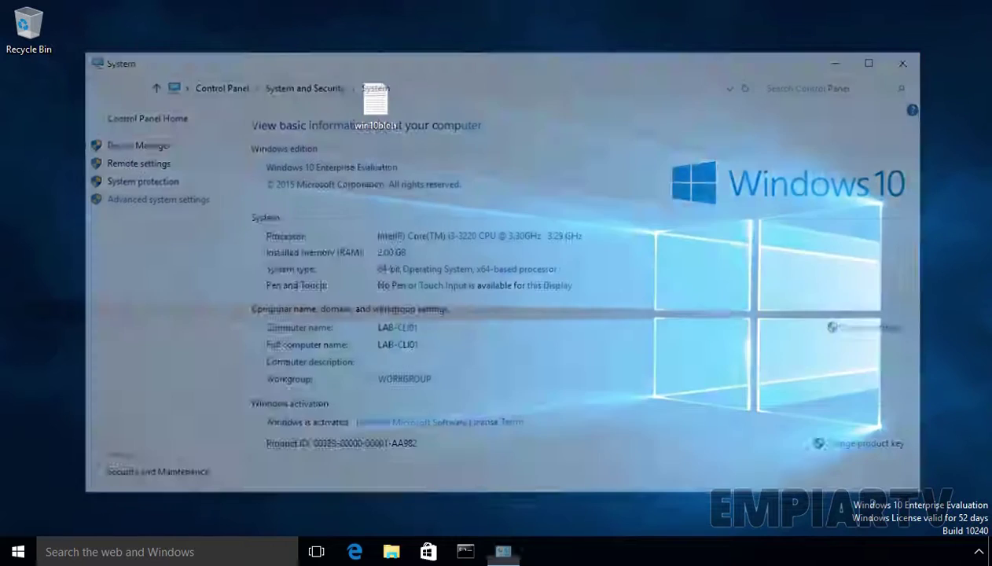
right_click(17, 551)
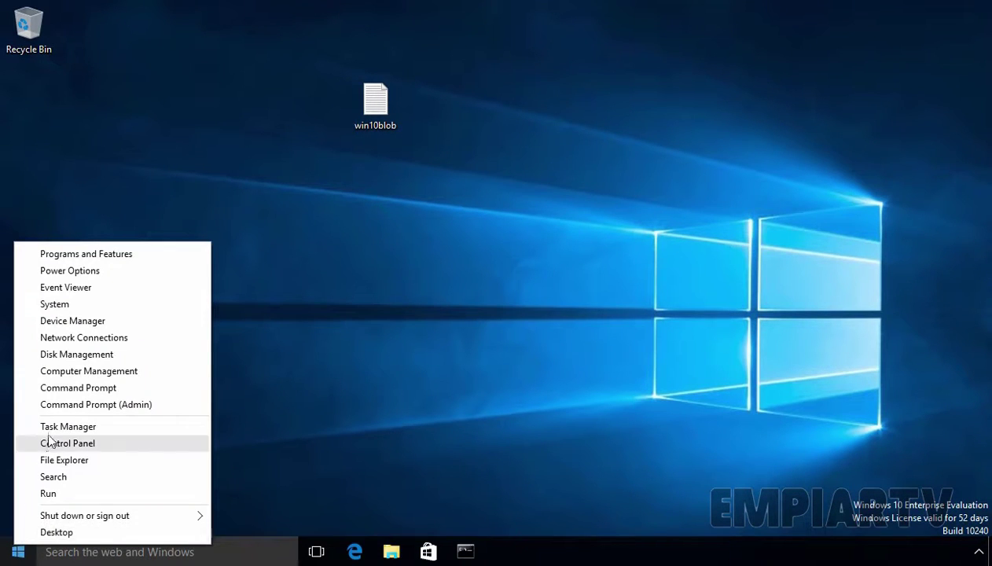
left_click(112, 405)
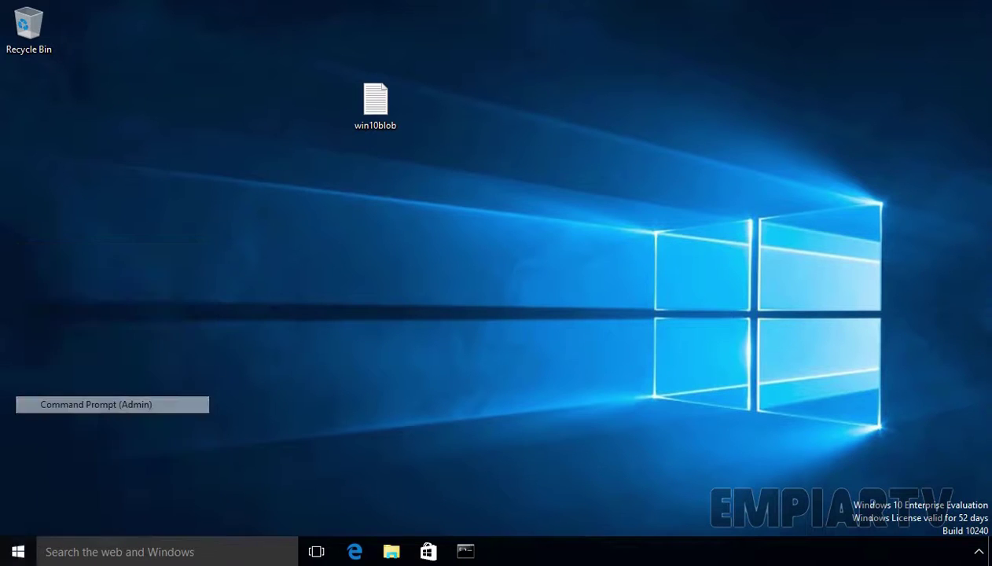
- Approve UAC and run djoin /requestodj loading Desktop\win10blob.txt with /windowspath %systemroot% /localos
left_click(565, 302)
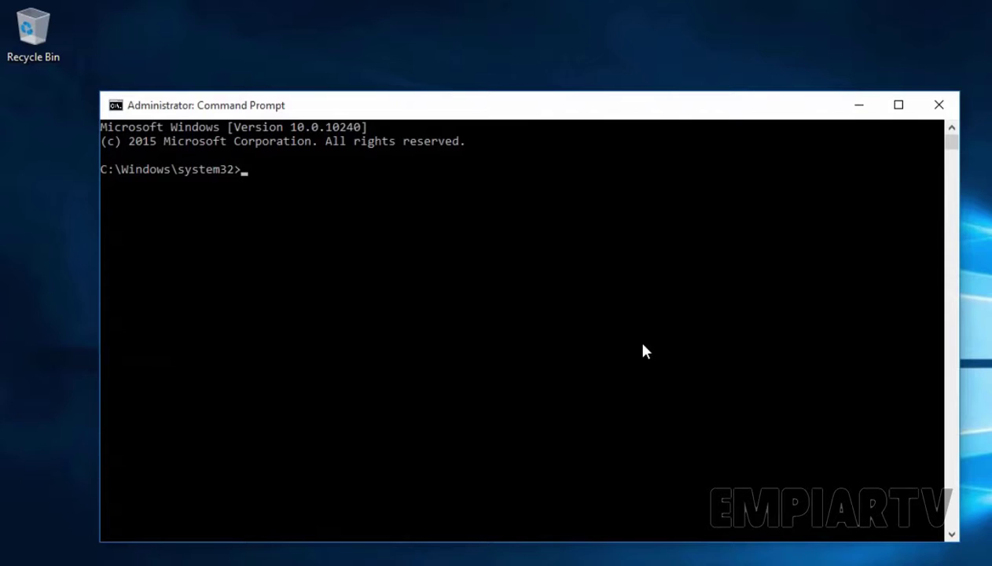
type("djoin /requestodj")
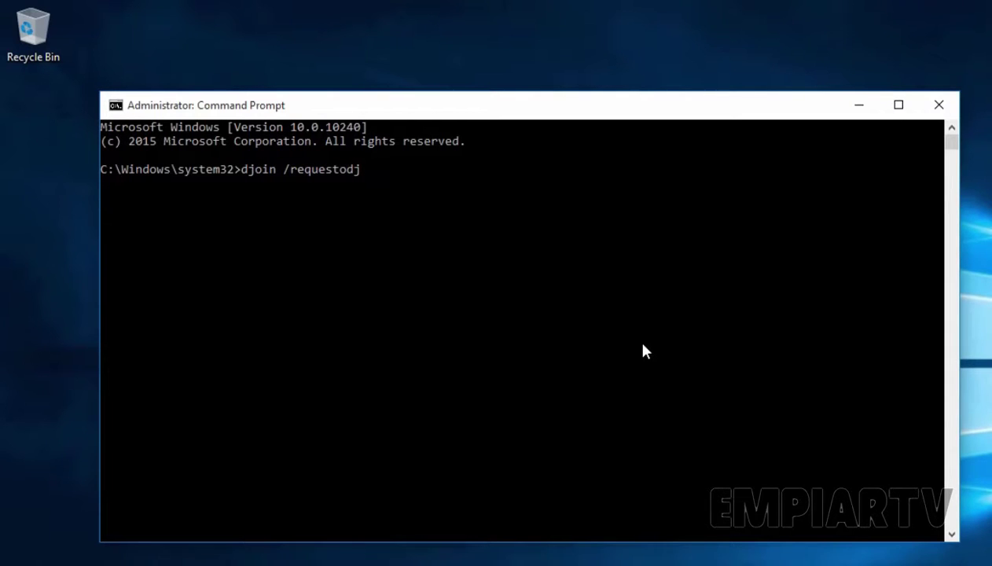
type("/loadfile c:\\use")
key("Tab")
type("\\ad")
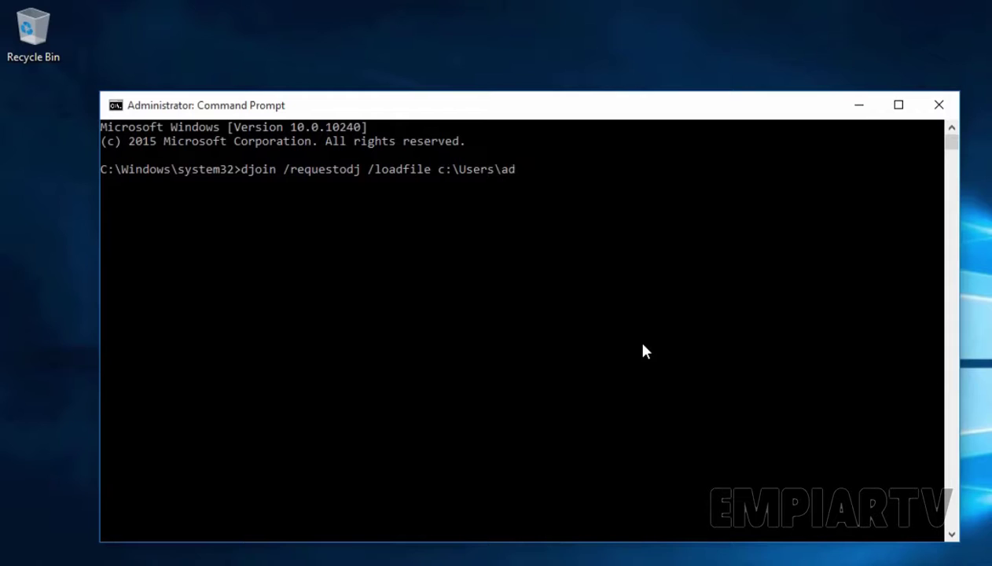
type("min\\des")
key("Tab")
type("\\")
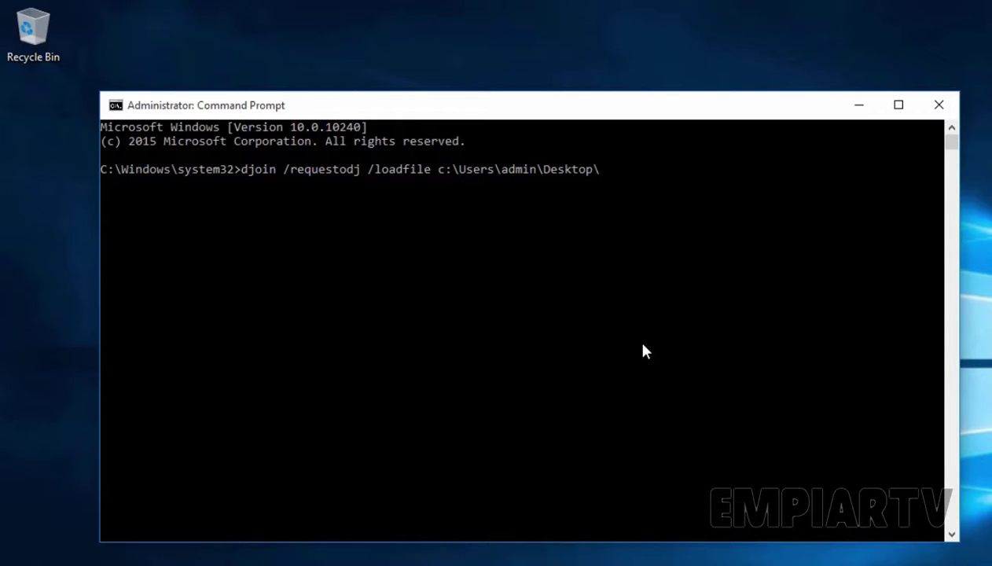
type("win10blob.txt")
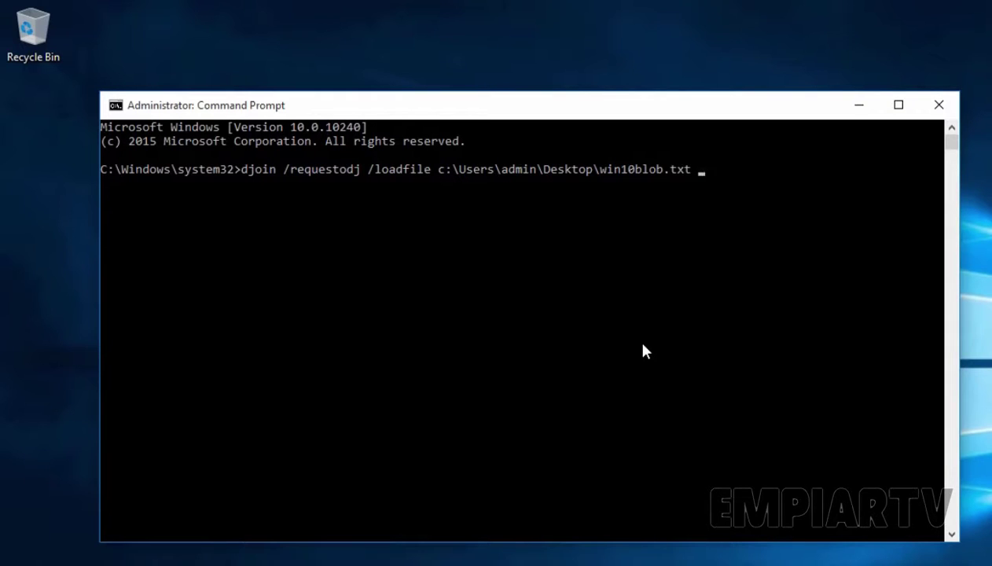
type(" /windowspath %syste")
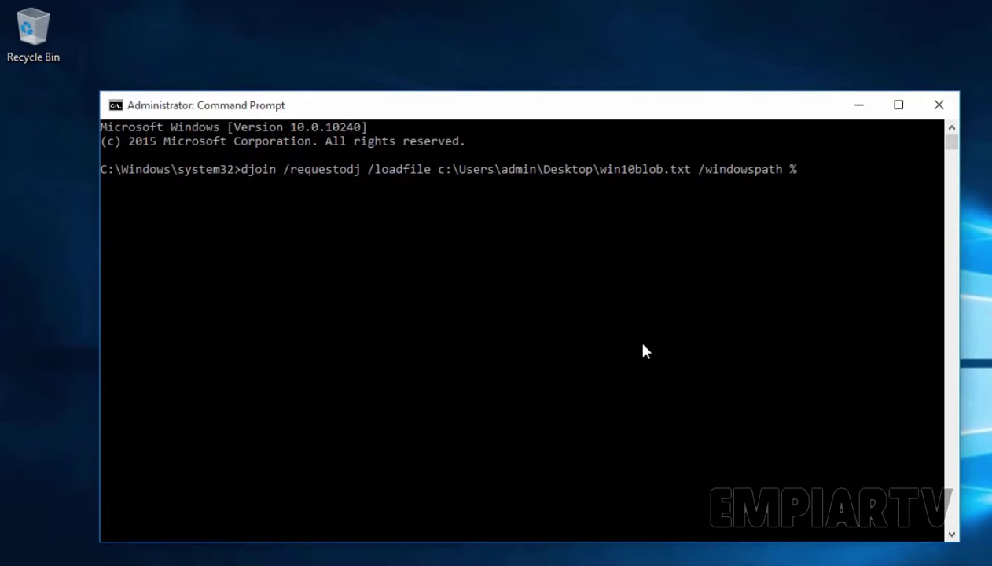
type("mroot%")
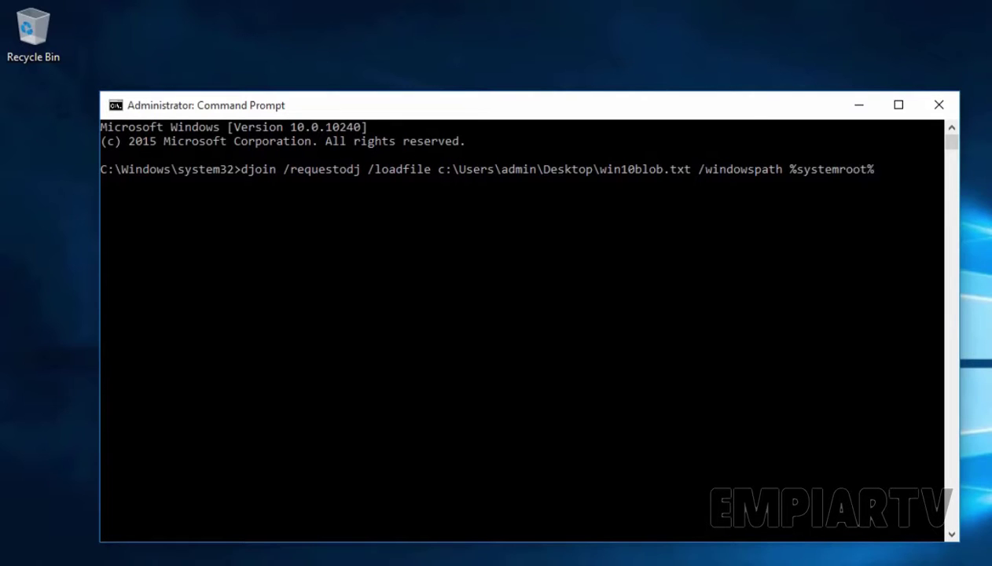
type(" /localos")
key("Return")
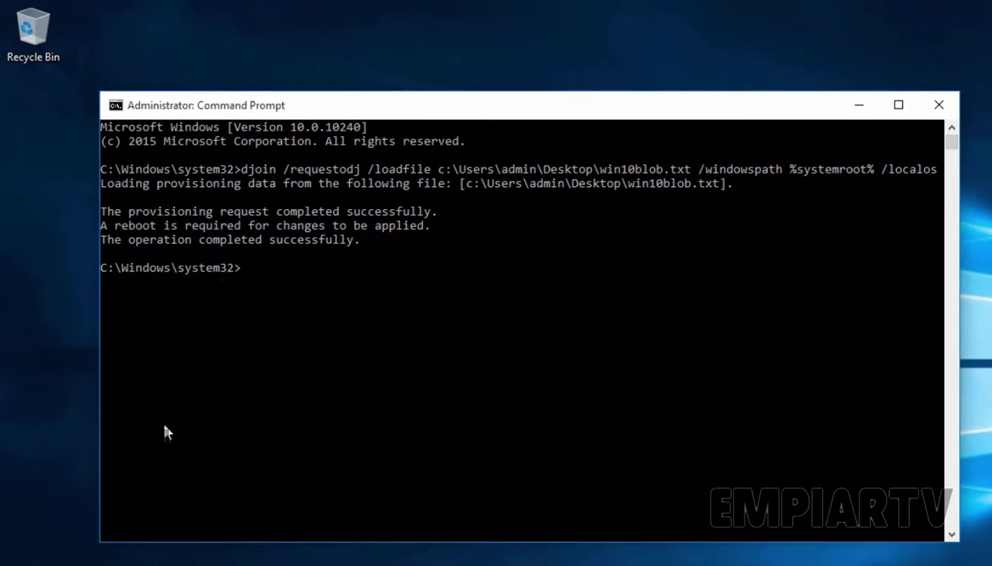
- Close Command Prompt and restart the computer from the Start menu to apply the domain join
right_click(19, 565)
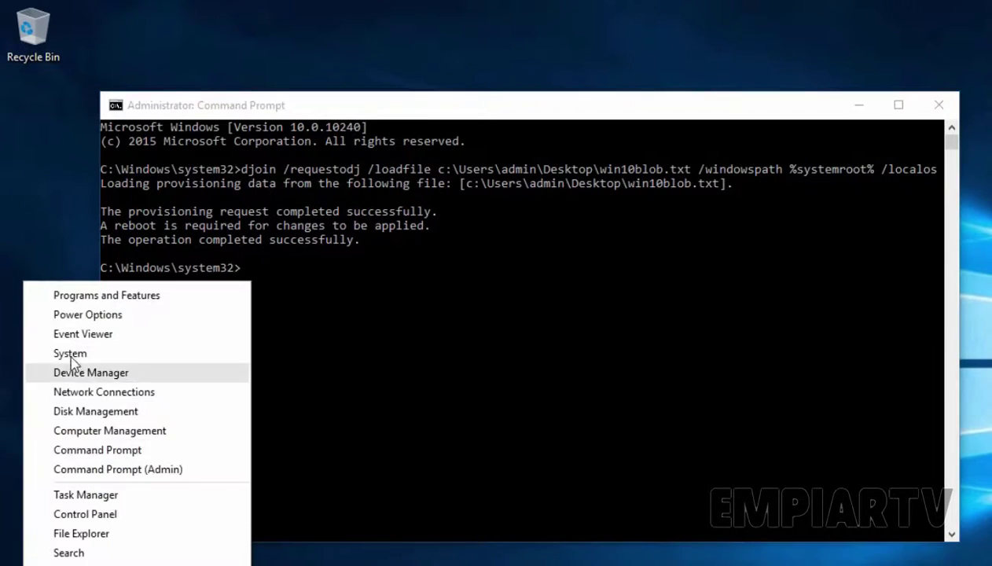
left_click(73, 354)
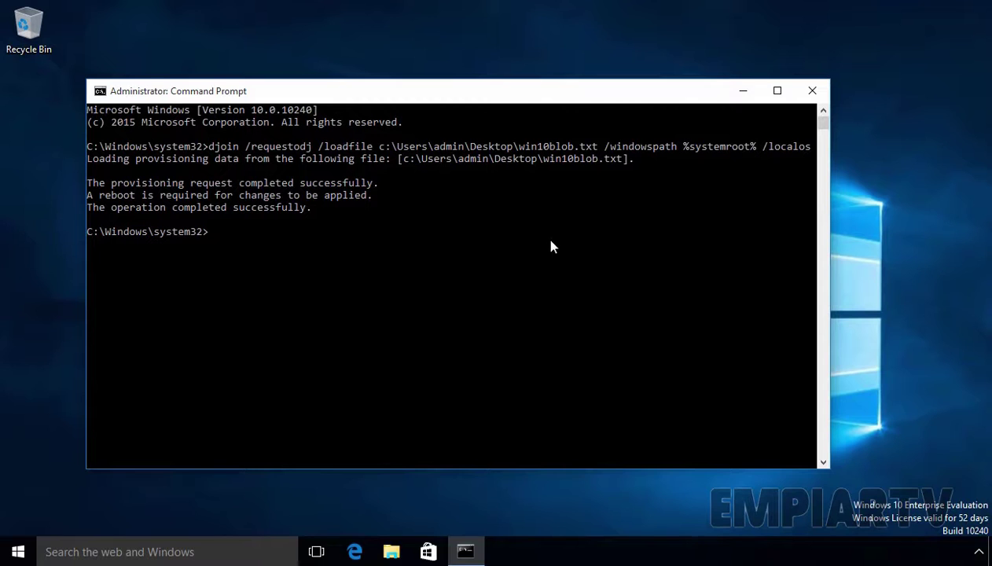
left_click(812, 91)
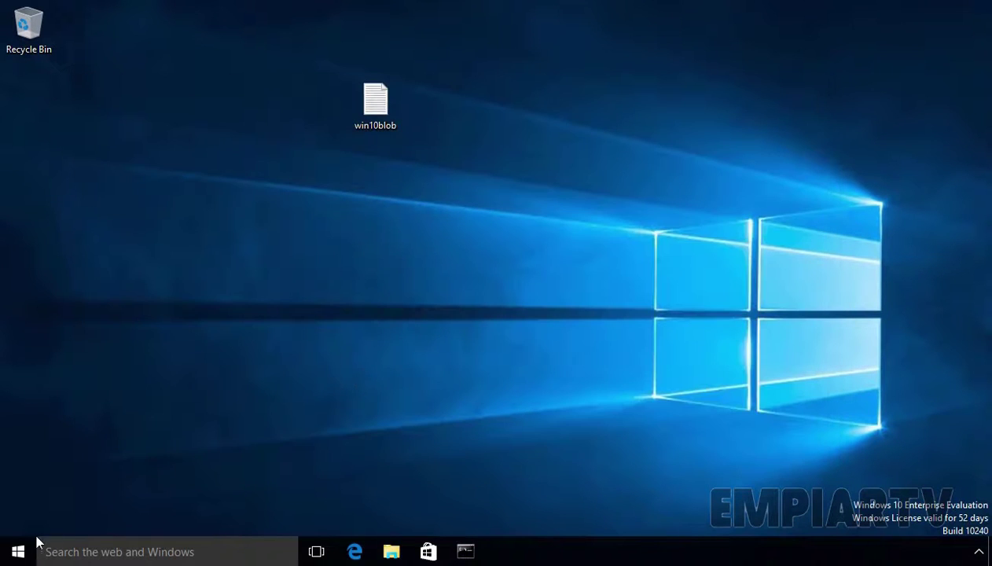
left_click(18, 550)
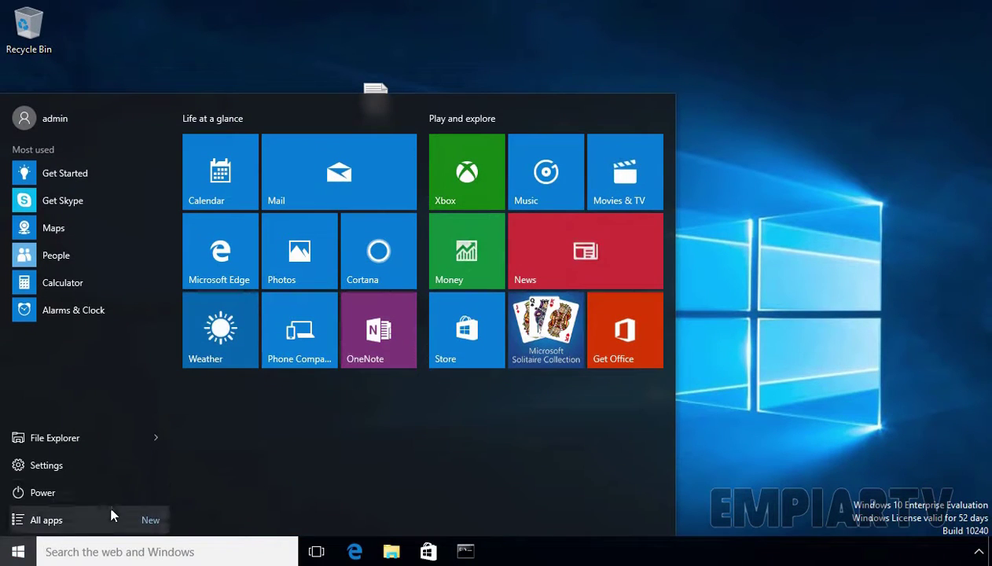
left_click(89, 488)
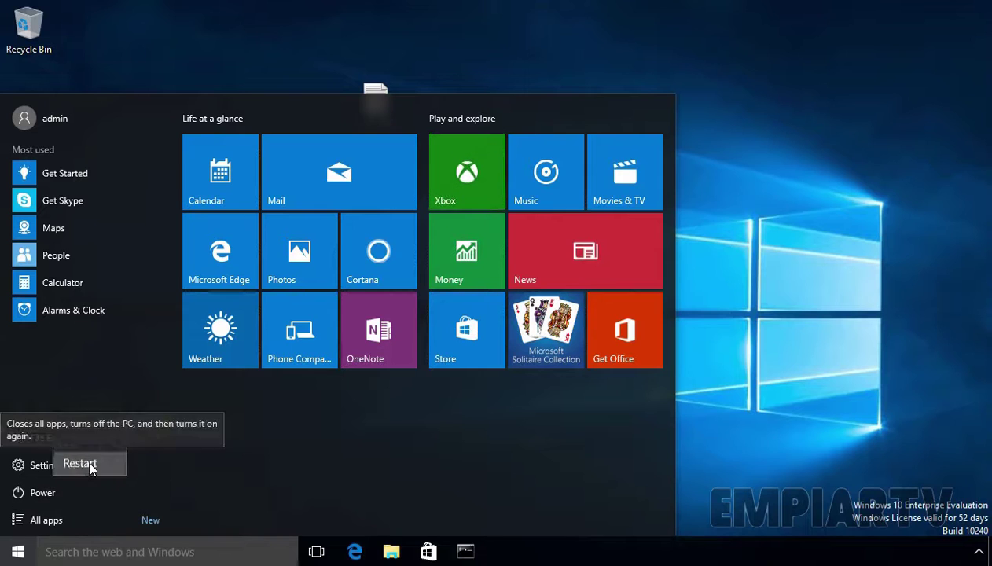
left_click(89, 463)
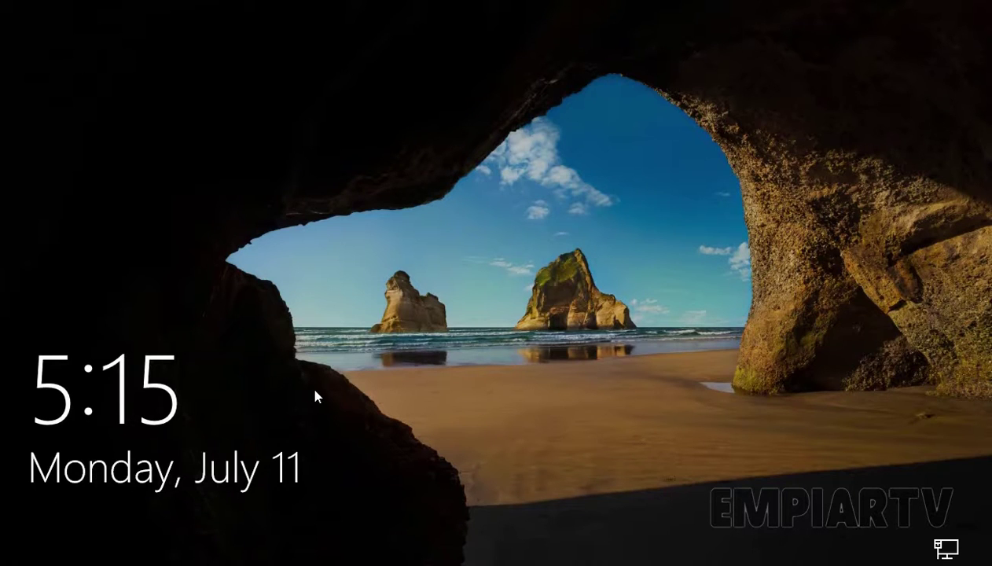
- Sign back in and open the System page to confirm lab-cli01 joined empiartv.lab
left_click(315, 395)
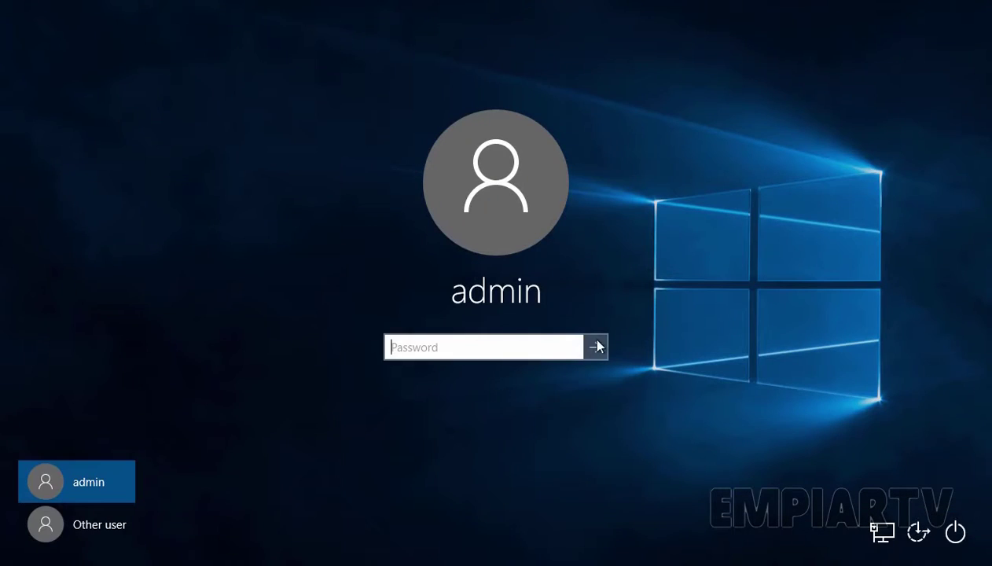
left_click(595, 346)
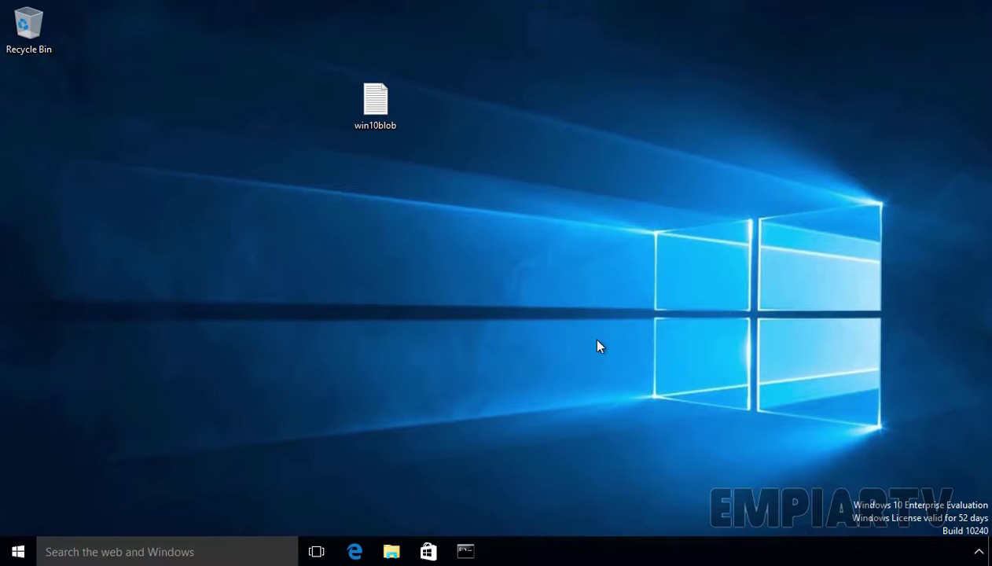
right_click(17, 554)
left_click(87, 314)
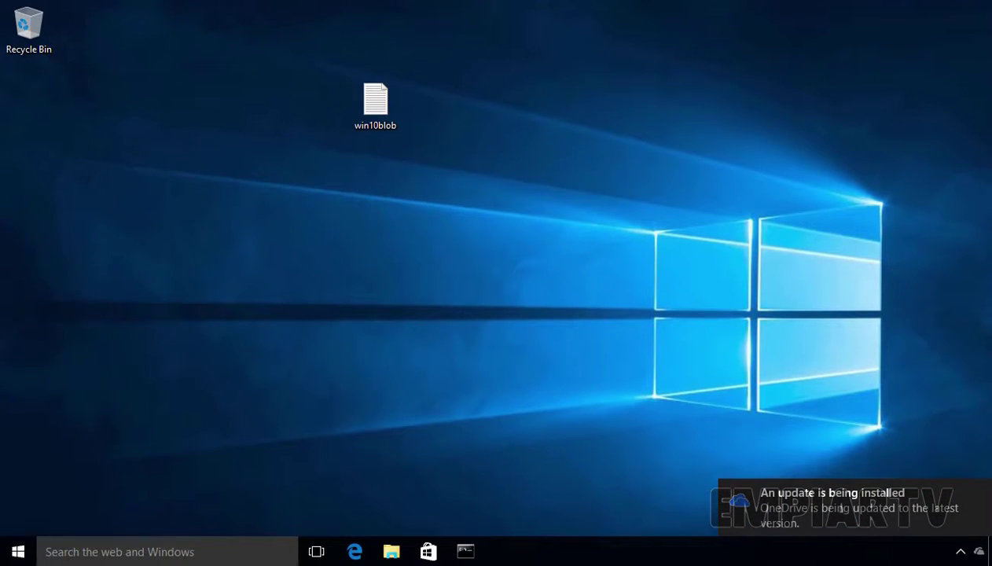